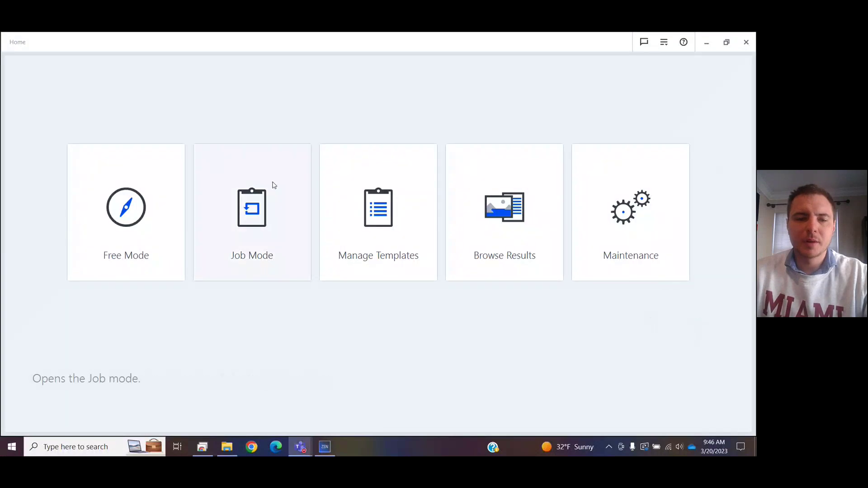
Start the Layer Thickness Measurement job from its template in Job Mode.
click(273, 184)
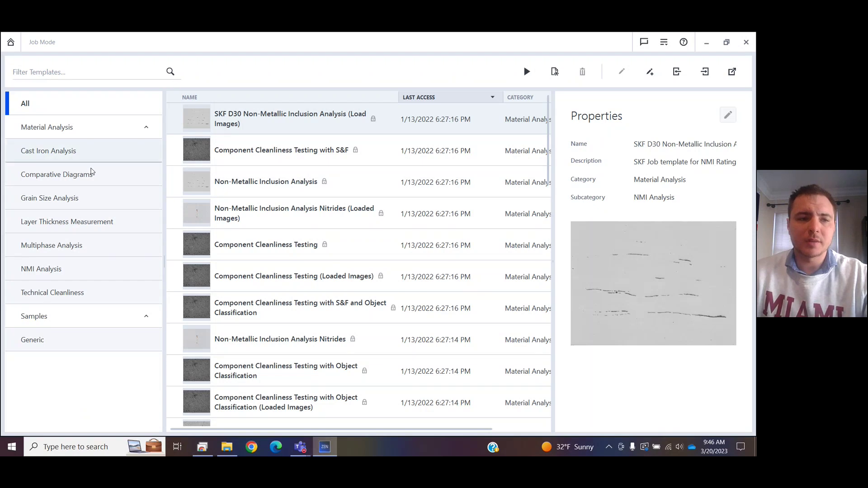
click(95, 222)
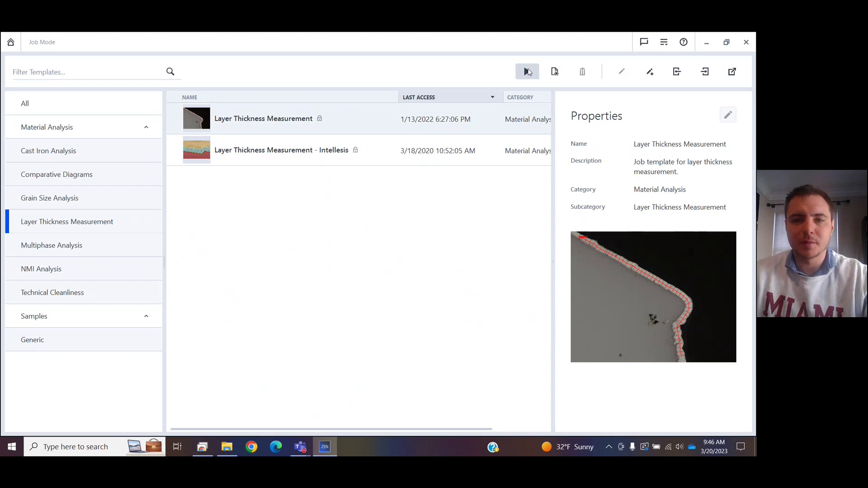
click(527, 72)
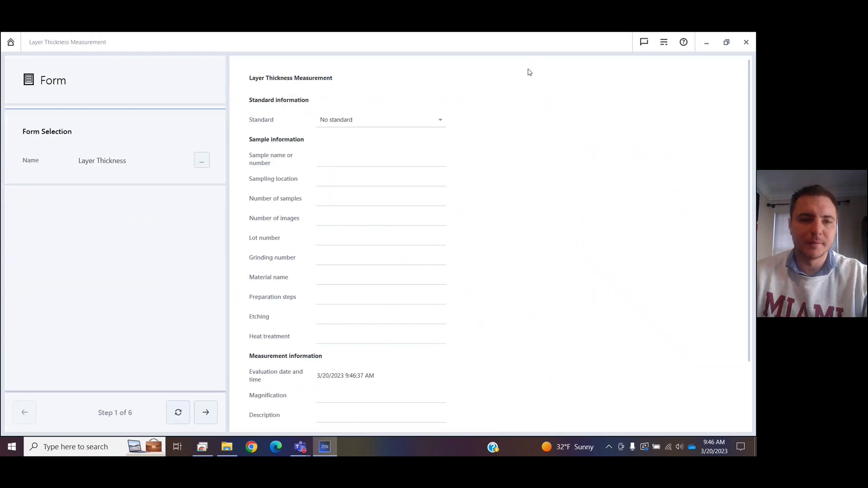
Choose the ASTM B487 standard and enter 'Sample 1' as the sample name.
click(373, 121)
click(357, 152)
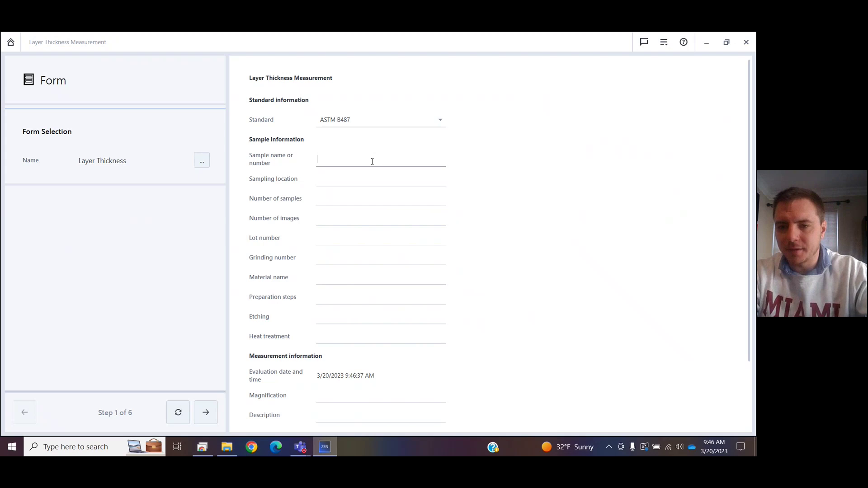
text(Sample)
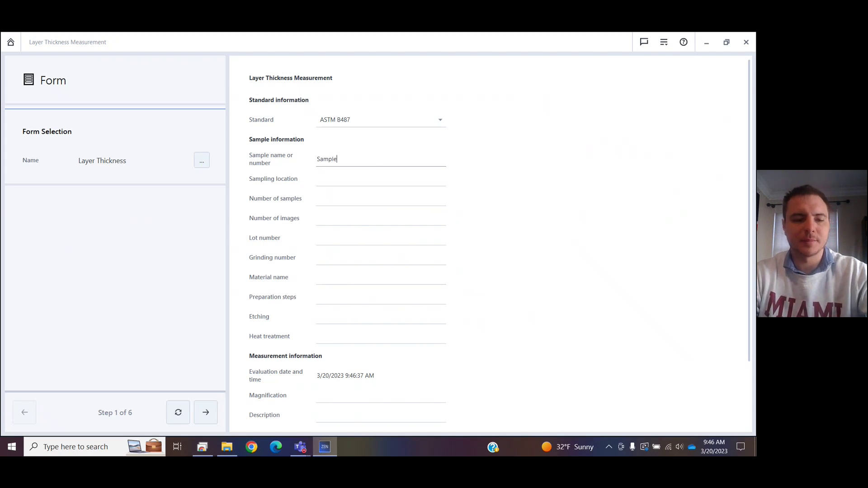
text( 1)
key(Tab)
Fill the remaining sample-information fields with values 2 through 0.
key(Tab)
text(3)
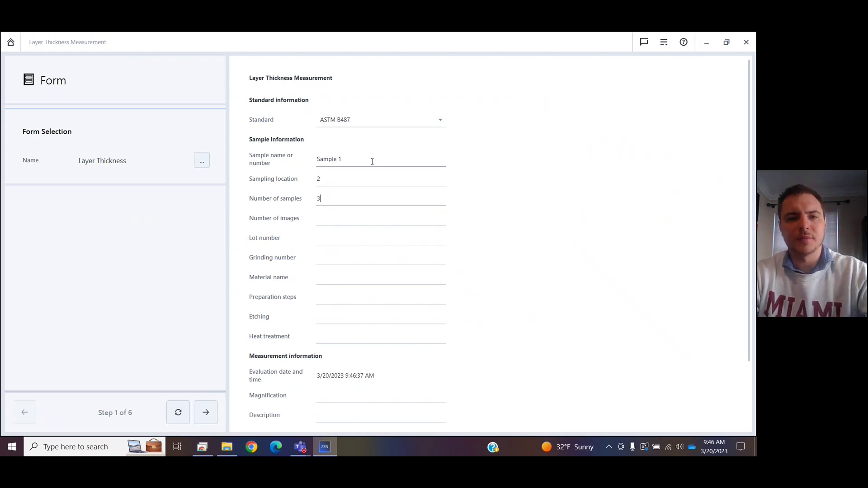
key(Tab)
text(4)
key(Tab)
text(5)
key(Tab)
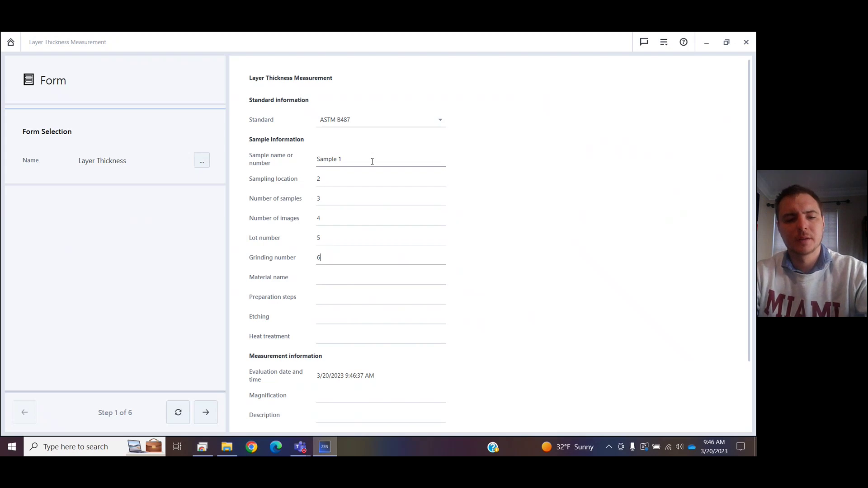
key(Tab)
text(7)
key(Tab)
text(8)
key(Tab)
text(9)
key(Tab)
text(0)
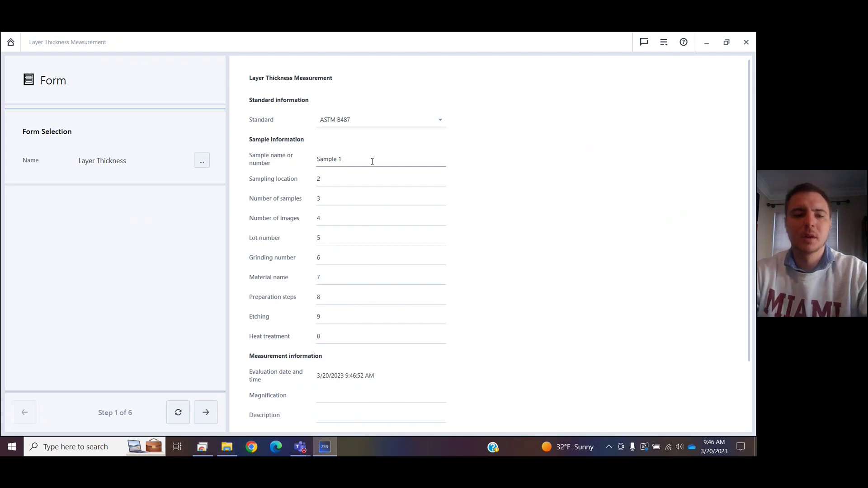
Load the Layers CZI image from the Desktop and advance to Layer Thickness Preprocessing.
click(208, 411)
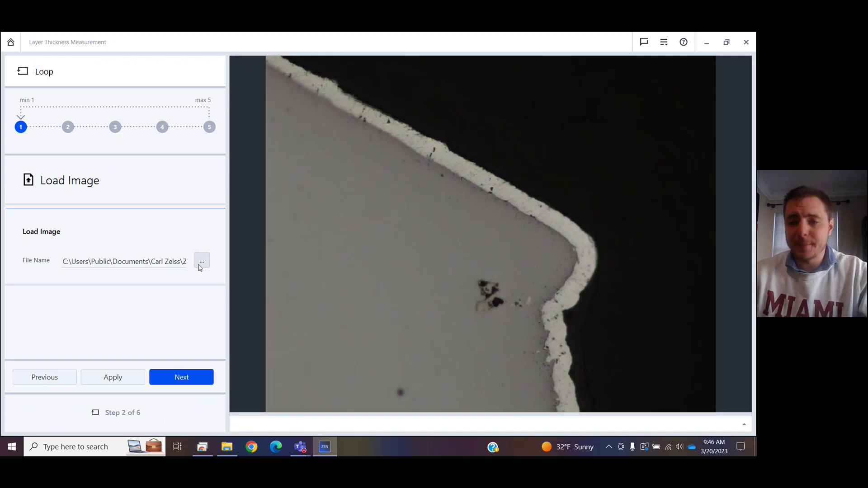
click(202, 260)
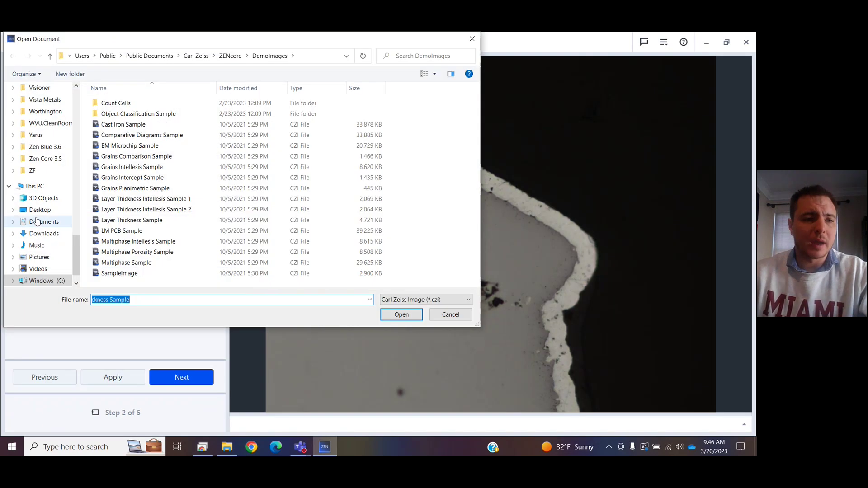
click(24, 206)
double_click(130, 116)
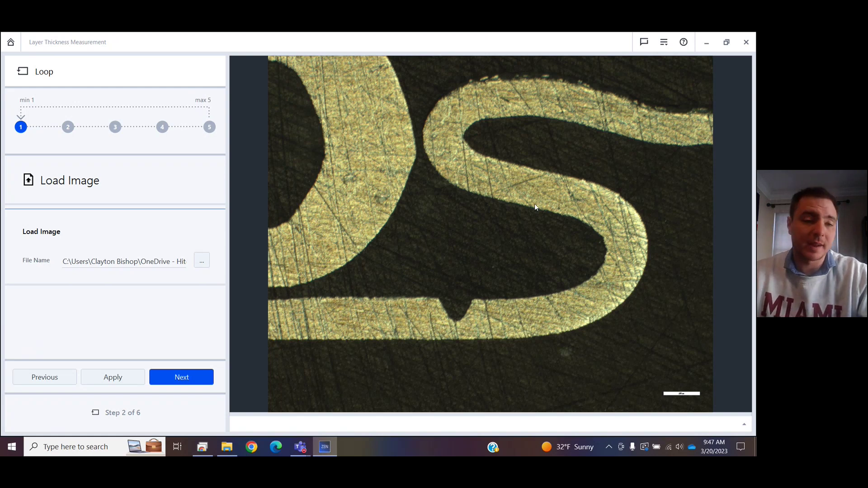
click(202, 380)
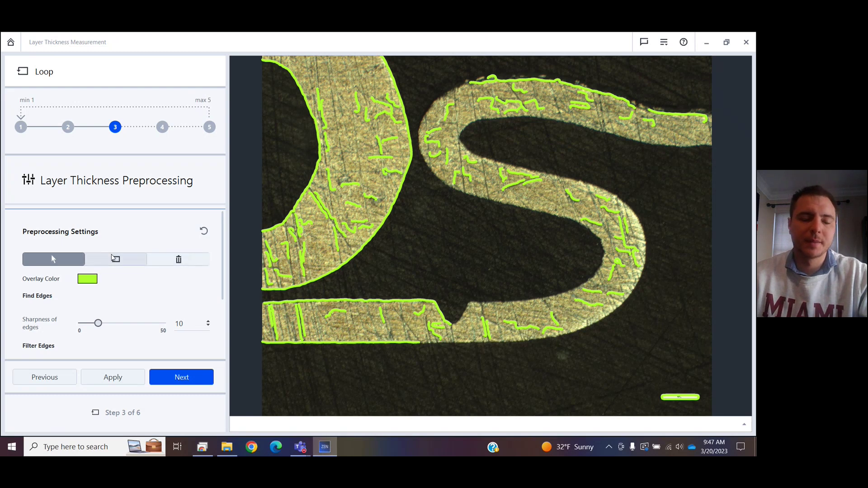
Switch the Preprocessing Settings to drawing a frame region.
click(114, 259)
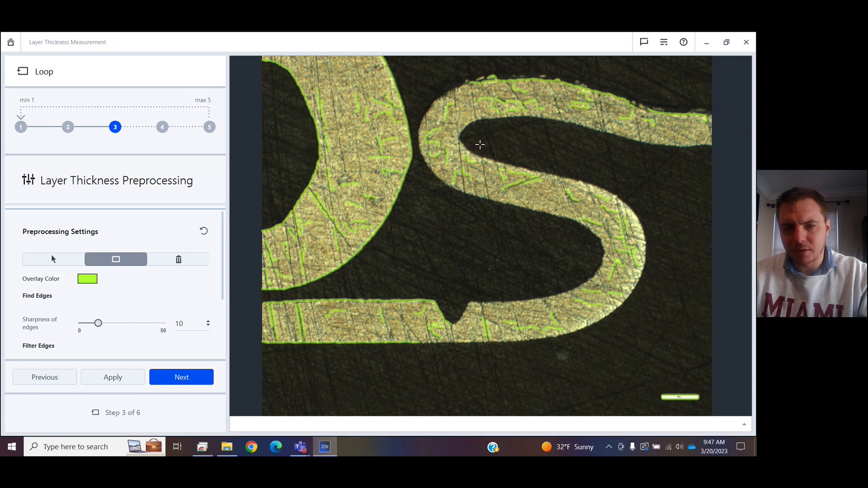
Frame the lower right curve of the S-shaped layer with a rectangle and adjust it.
mouse_move(480, 144)
mouse_down()
mouse_move(662, 183)
mouse_move(632, 343)
mouse_move(652, 371)
mouse_up()
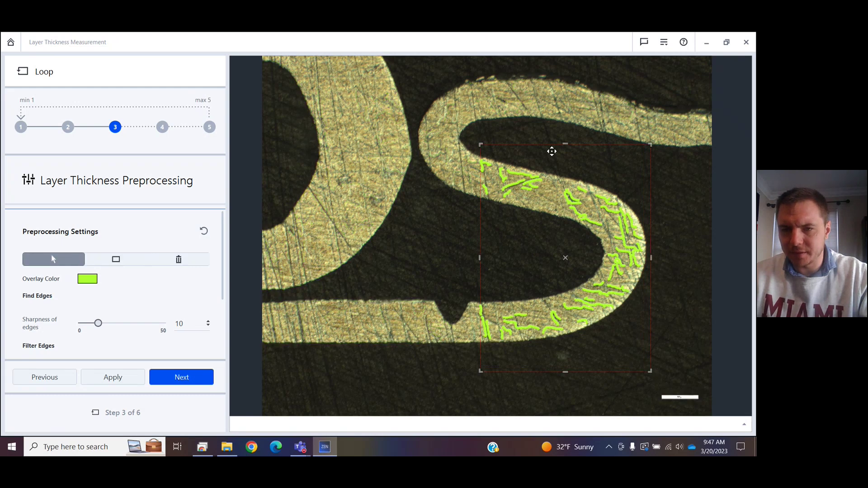
drag(565, 143, 565, 149)
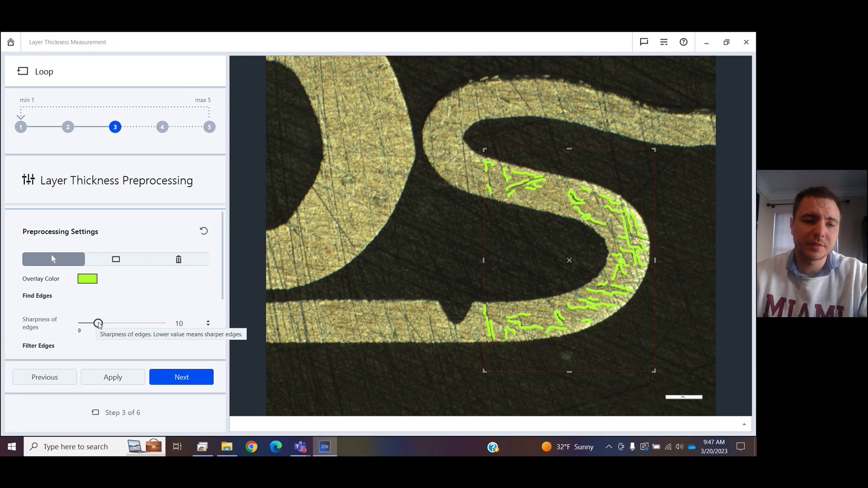
Set the edge sharpness to 34.77 and review the Filter Edges settings.
drag(99, 325, 142, 327)
click(143, 328)
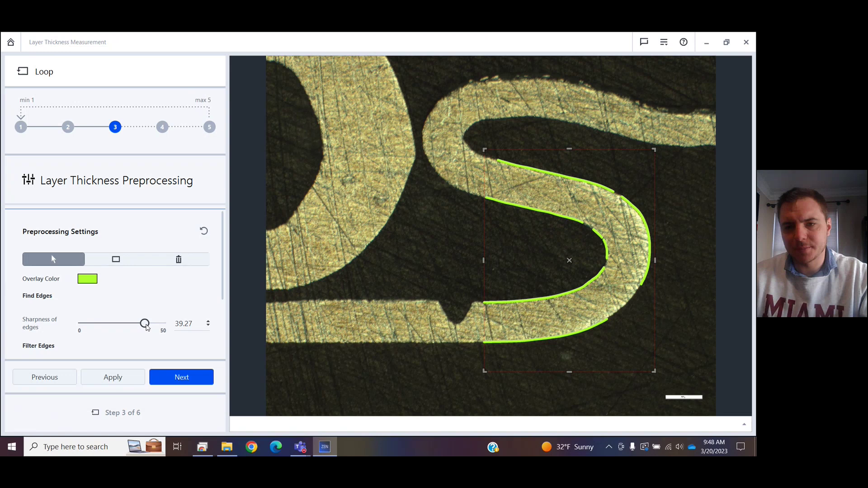
click(143, 328)
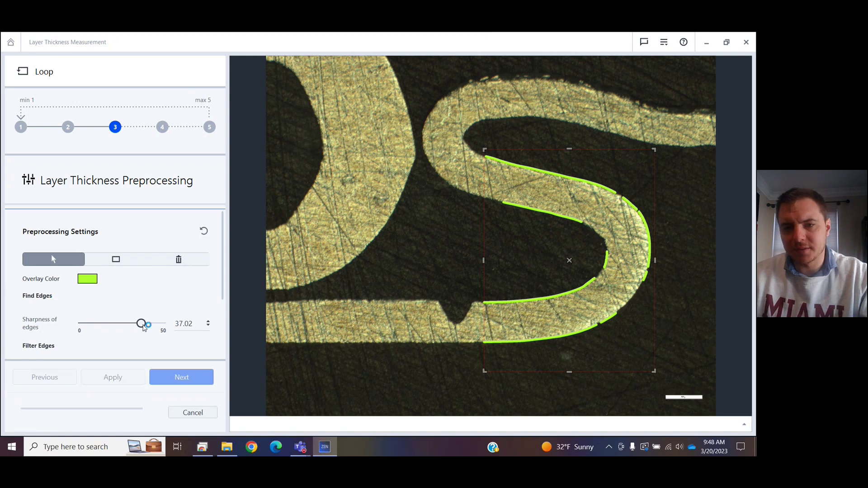
drag(143, 328, 140, 327)
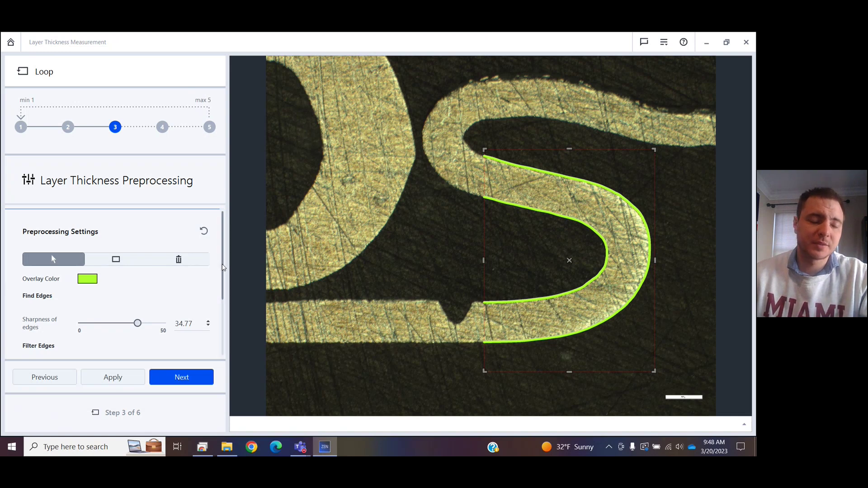
drag(223, 267, 215, 329)
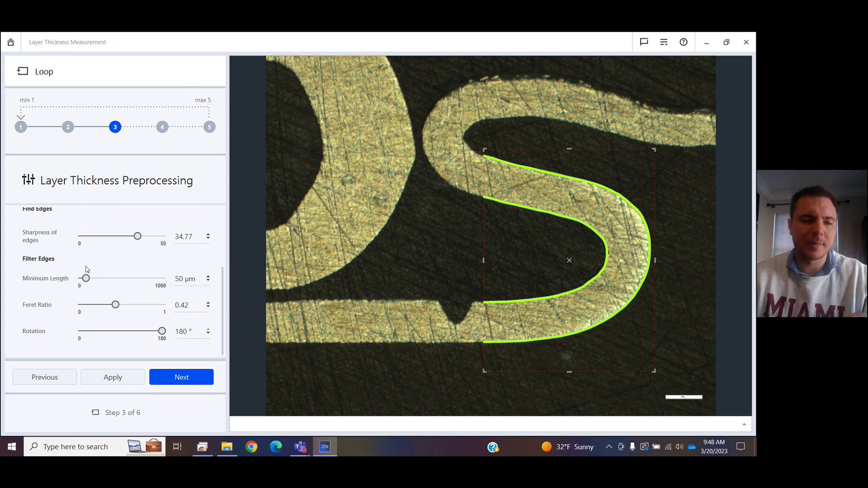
Measure the curved layer's thickness as Layer 001 and collapse the results table.
click(178, 378)
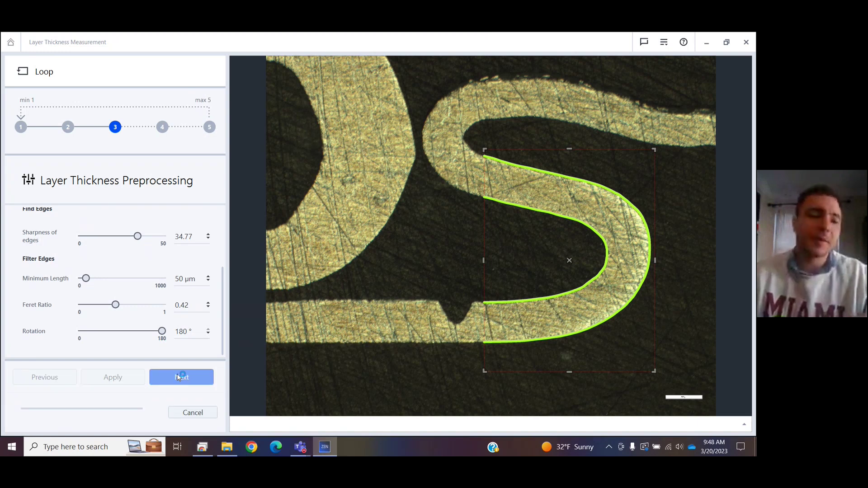
scroll(88, 233, up, 4)
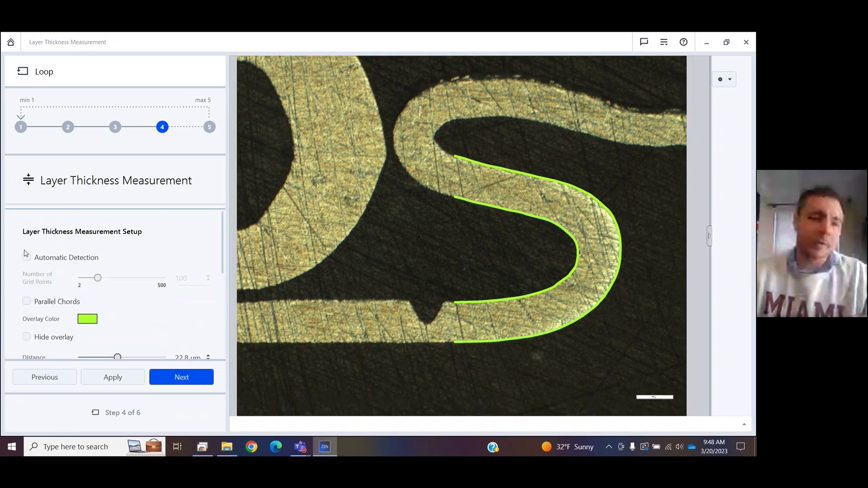
click(27, 257)
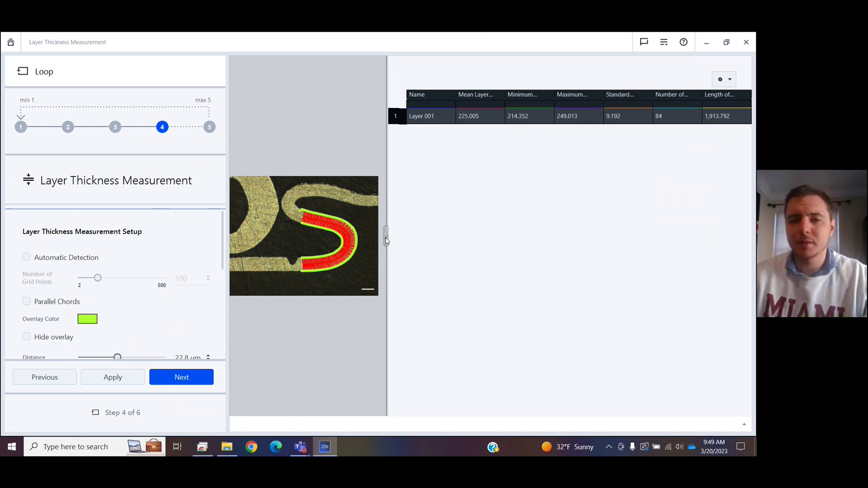
click(387, 236)
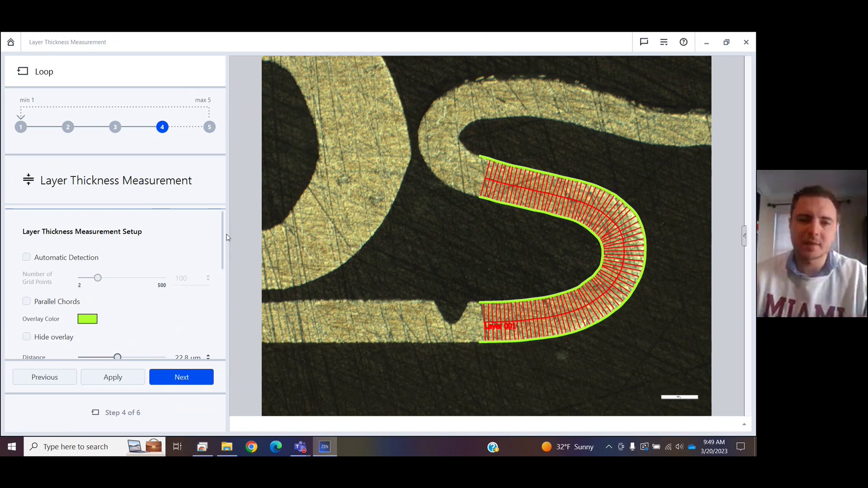
Select the third chord-editing tool, inspect the Layer 001 chords, and continue to Results.
scroll(223, 236, down, 1)
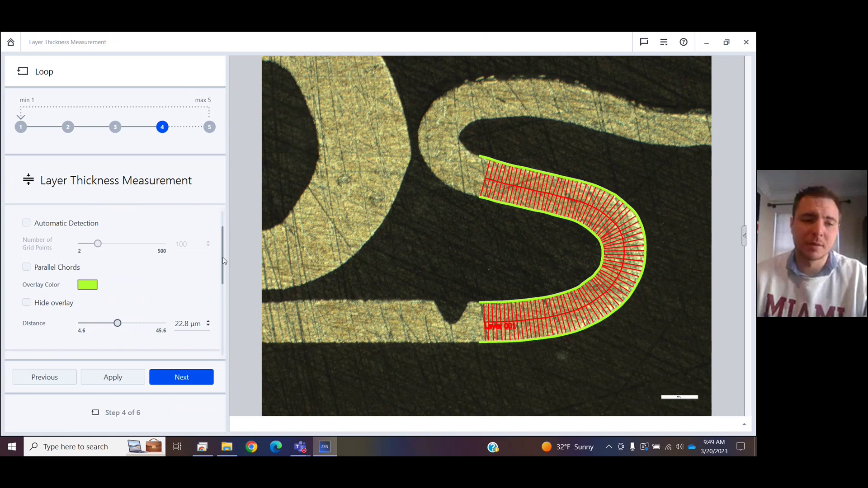
scroll(224, 261, down, 2)
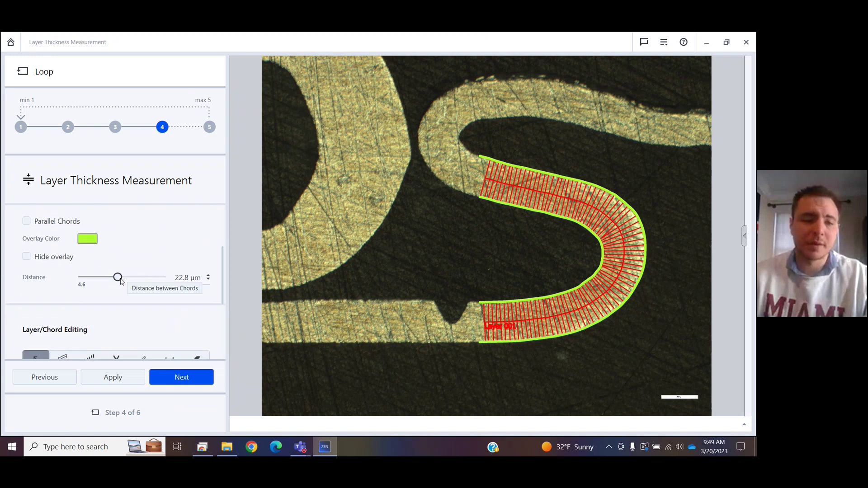
scroll(218, 298, down, 2)
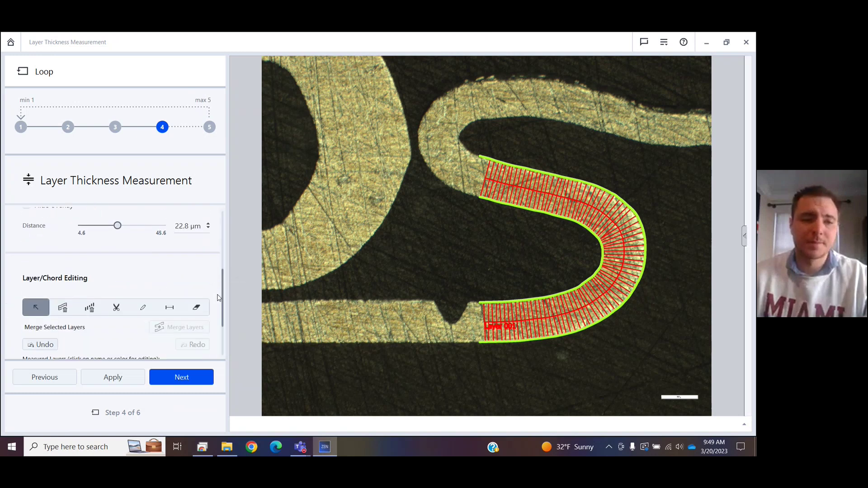
scroll(217, 298, down, 1)
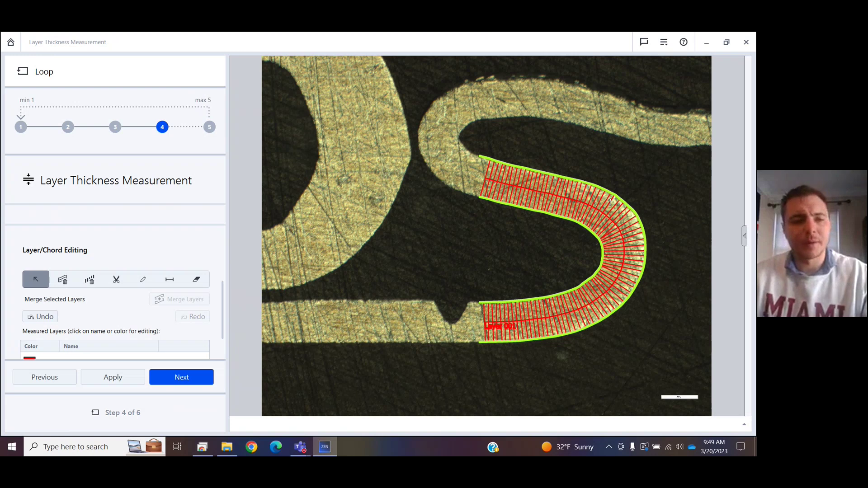
scroll(610, 202, up, 5)
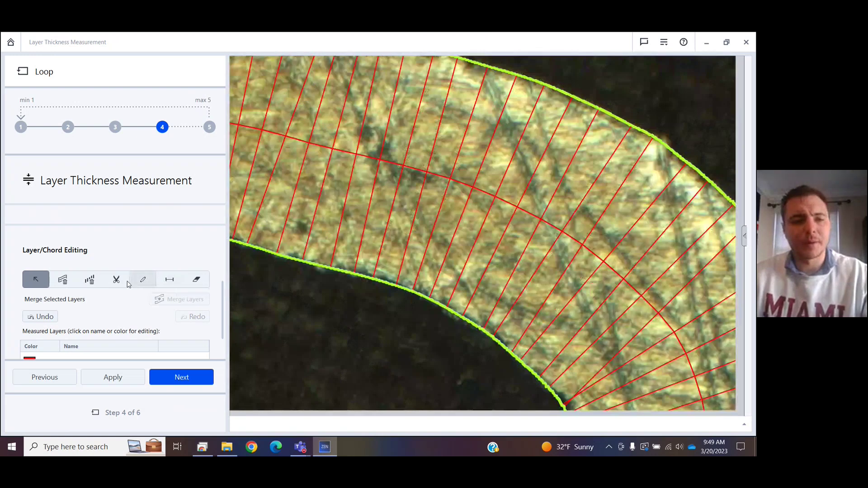
click(90, 280)
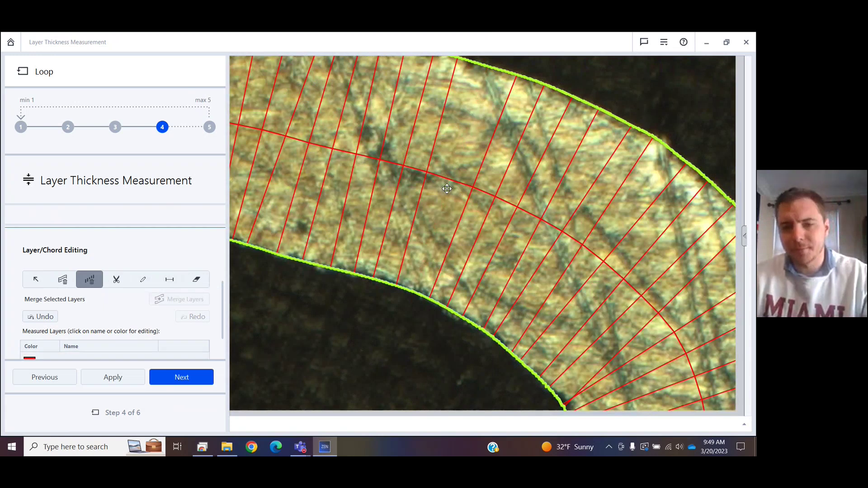
scroll(447, 189, down, 2)
scroll(448, 199, down, 2)
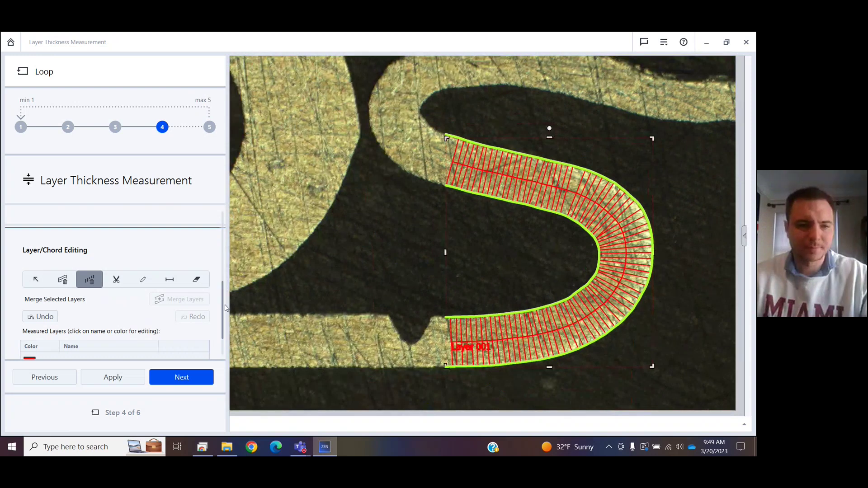
scroll(219, 333, down, 2)
click(169, 379)
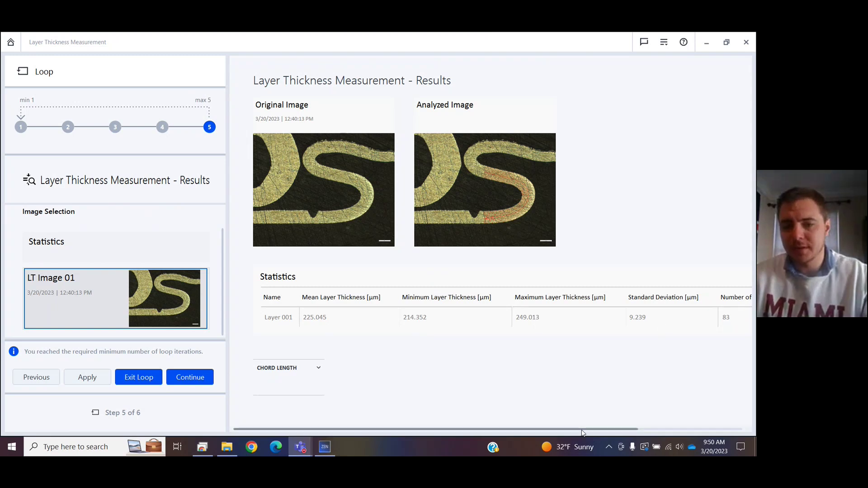
Scroll the results table to show 83 chords and section length 1913.764 µm.
drag(582, 430, 736, 427)
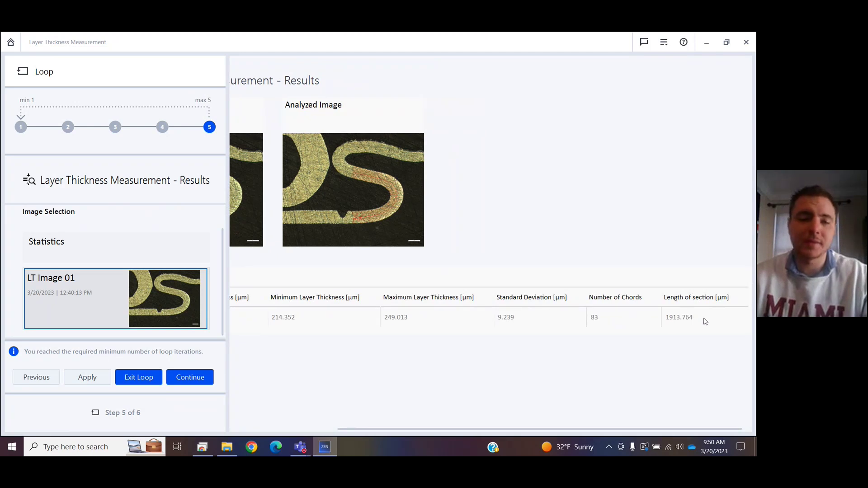
Exit the loop, dismiss Print Report, and browse the four-page report preview.
click(144, 377)
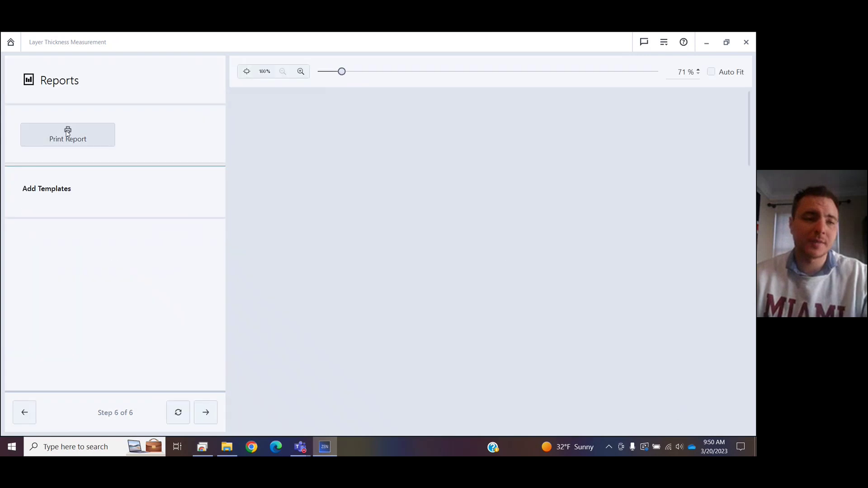
click(68, 134)
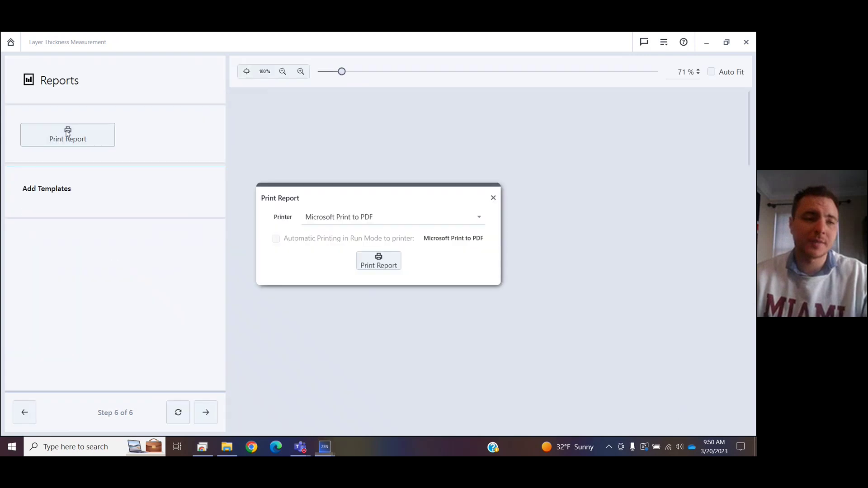
click(494, 197)
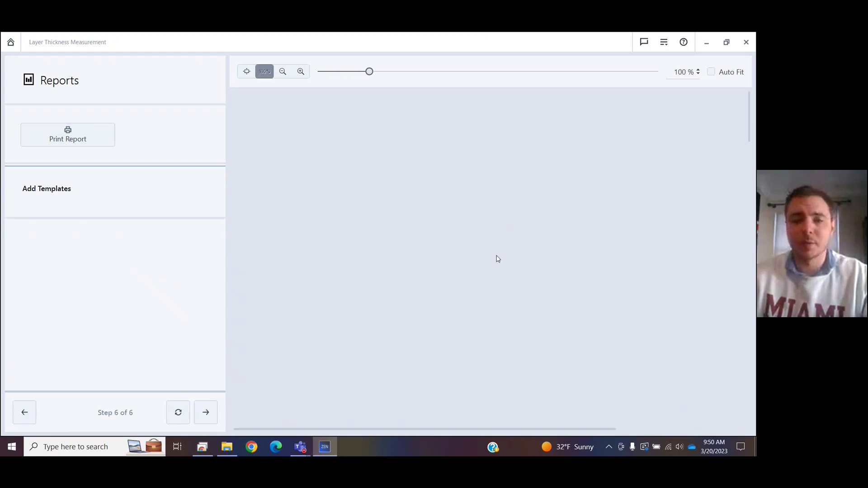
scroll(497, 258, down, 10)
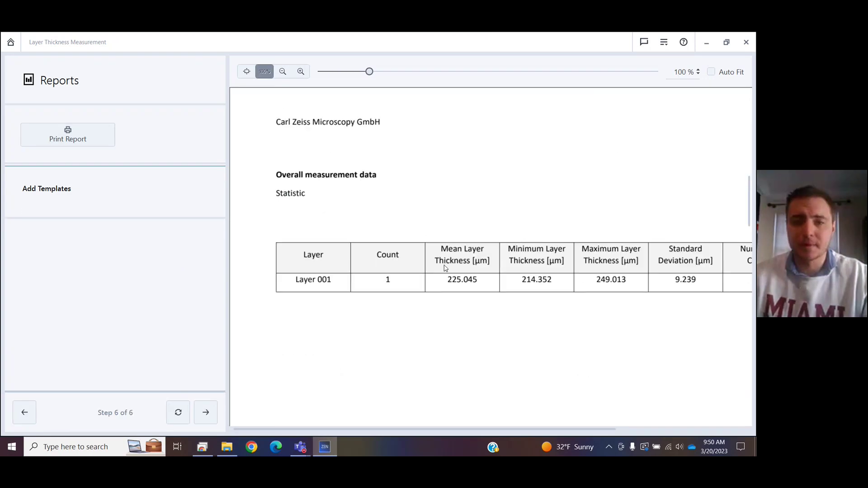
scroll(433, 376, down, 4)
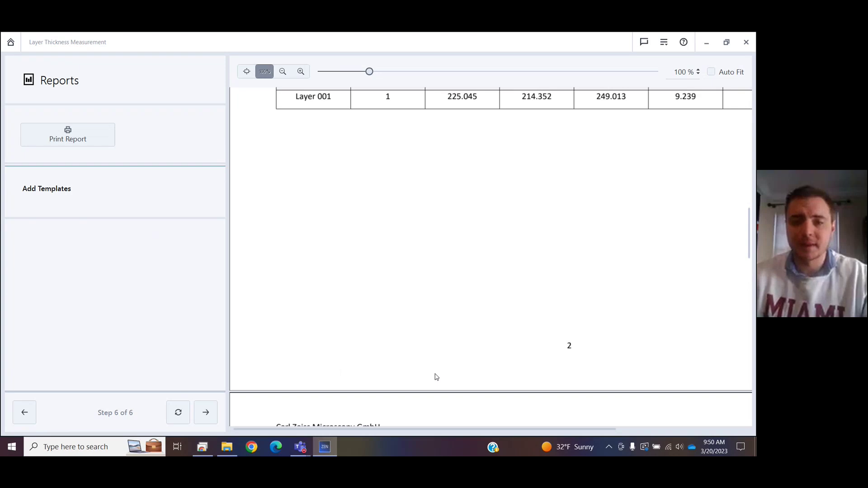
scroll(436, 377, down, 6)
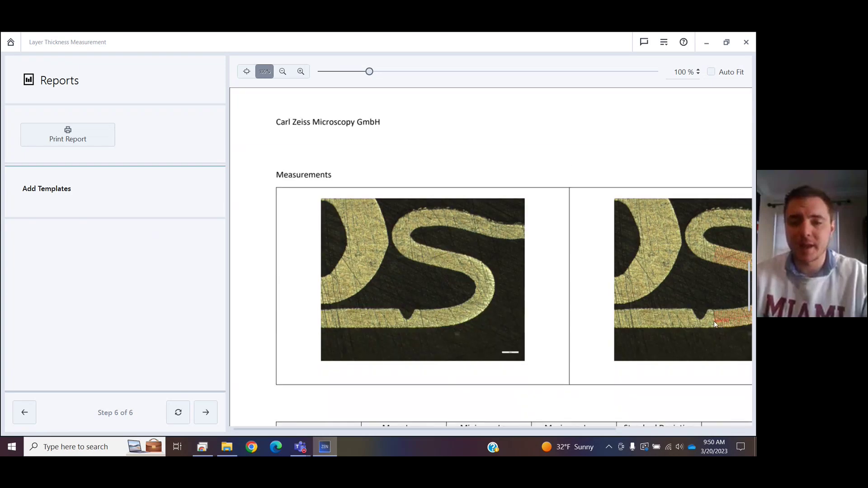
scroll(461, 313, down, 15)
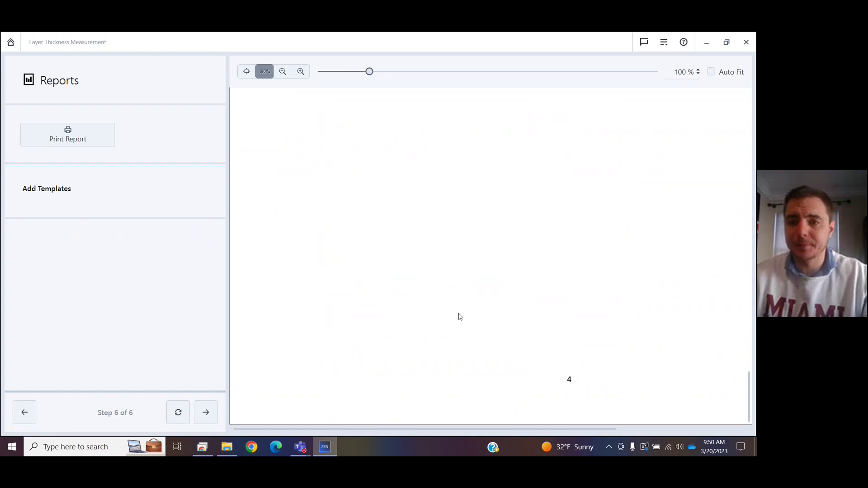
scroll(459, 316, up, 2)
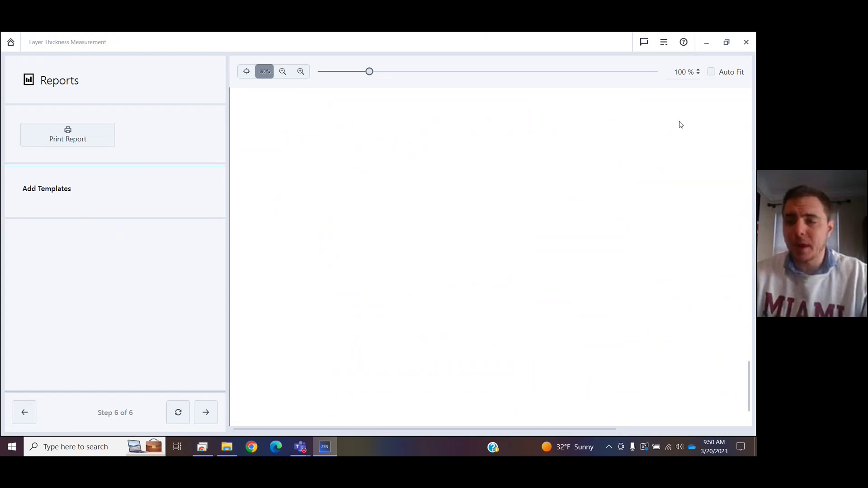